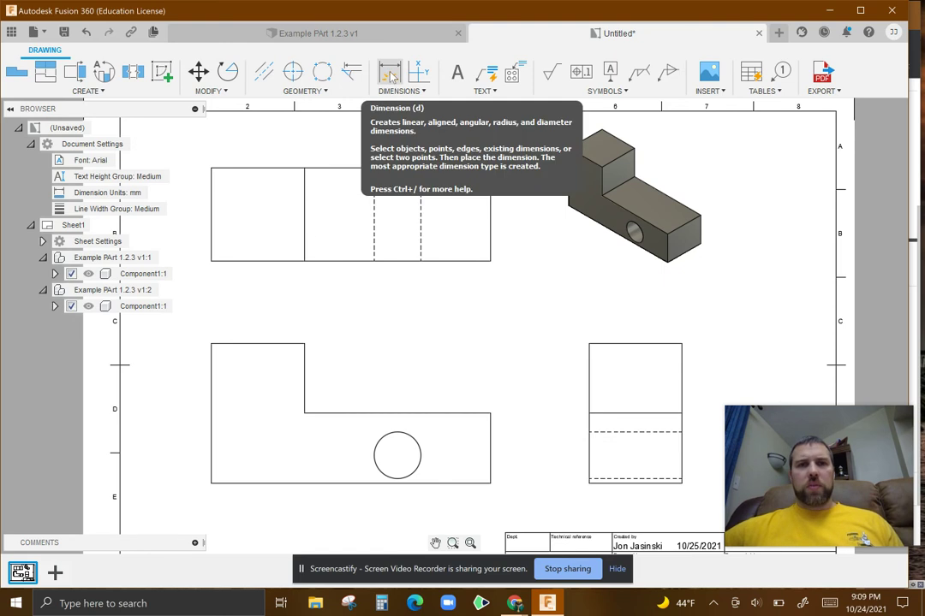
# Dimension the top edge of the front view's raised block and the short vertical edge at its low end.
pyautogui.click(390, 75)
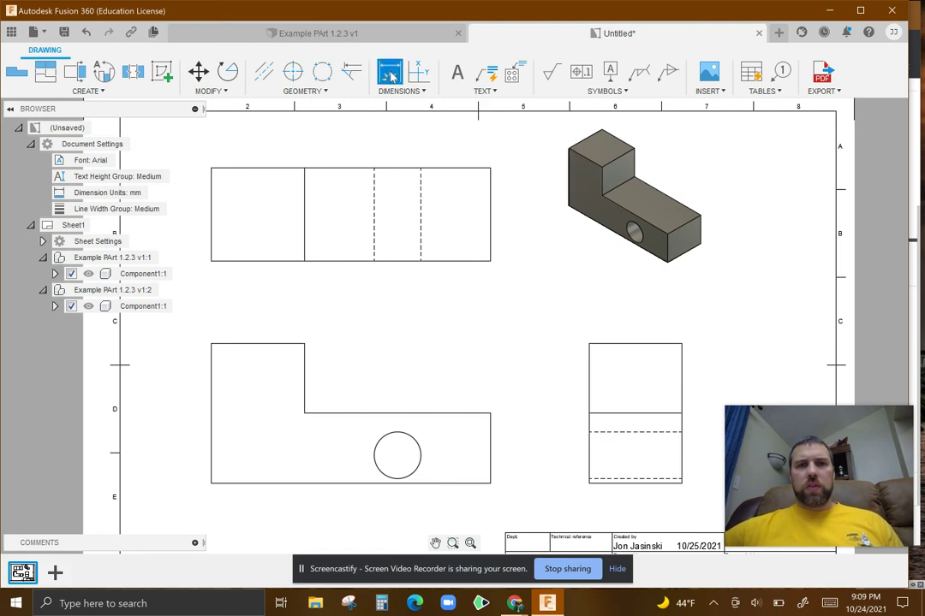
pyautogui.click(211, 344)
pyautogui.click(304, 344)
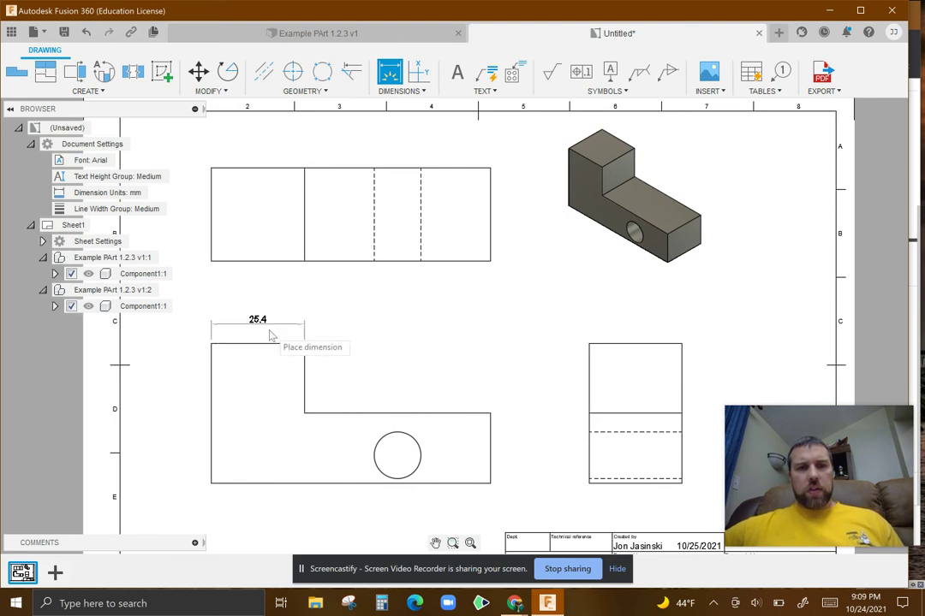
pyautogui.click(262, 331)
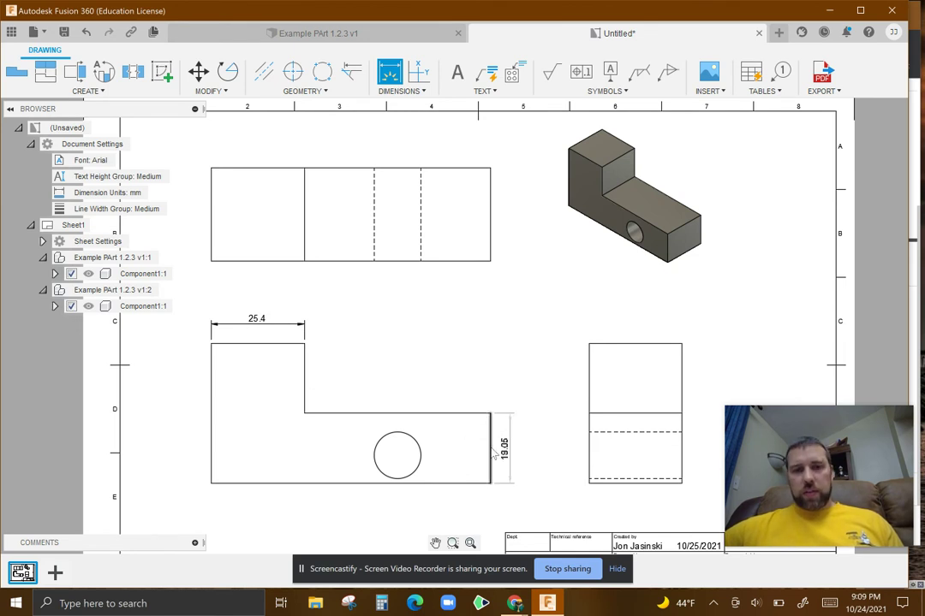
pyautogui.click(492, 453)
pyautogui.click(511, 454)
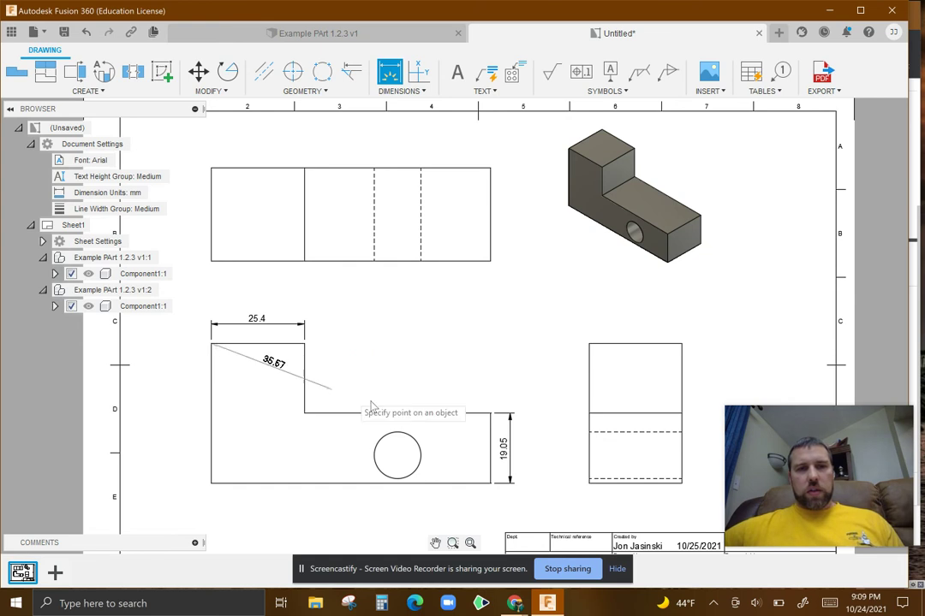
# Dimension the front view's overall length, placing it above the raised block's width dimension.
pyautogui.click(490, 415)
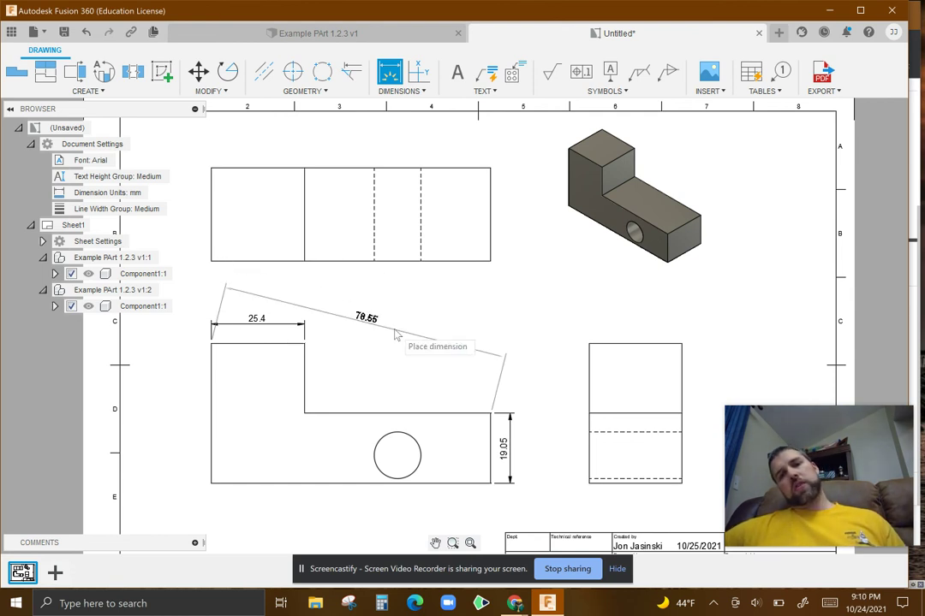
pyautogui.press('Escape')
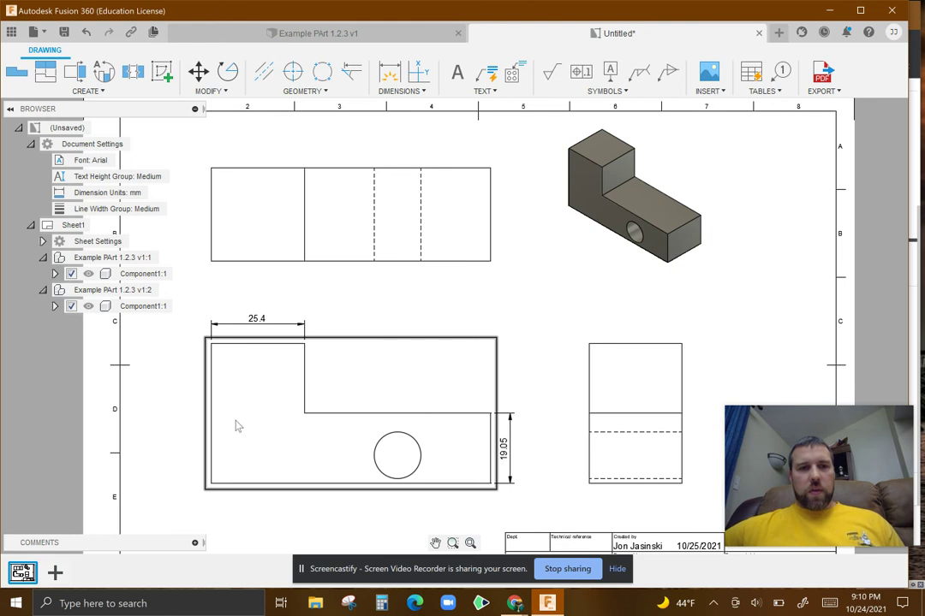
pyautogui.scroll(-1, 213, 403)
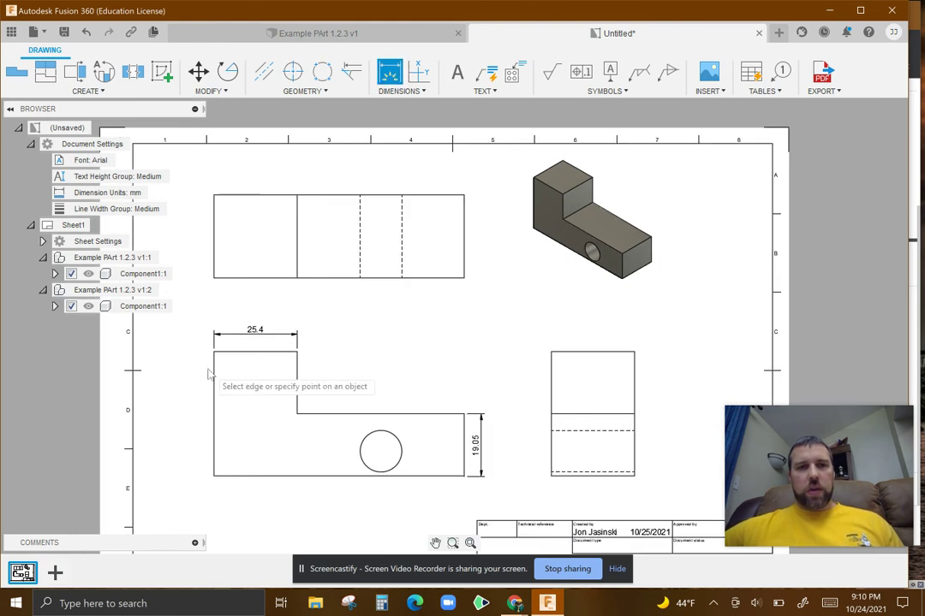
pyautogui.click(214, 381)
pyautogui.click(478, 452)
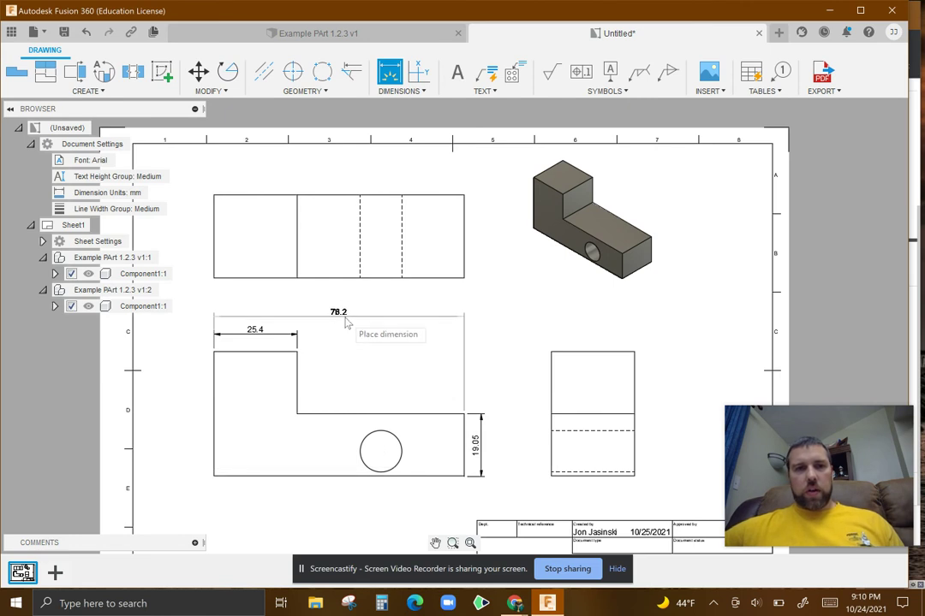
pyautogui.click(347, 322)
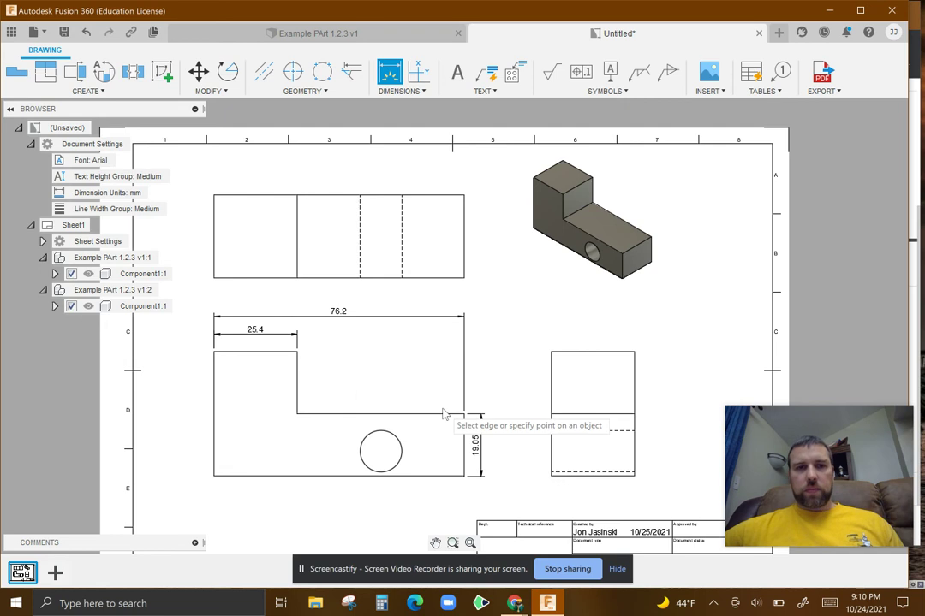
# Dimension the front view's overall height from top edge to bottom edge, placing it outside the short-end height dimension.
pyautogui.scroll(3, 331, 442)
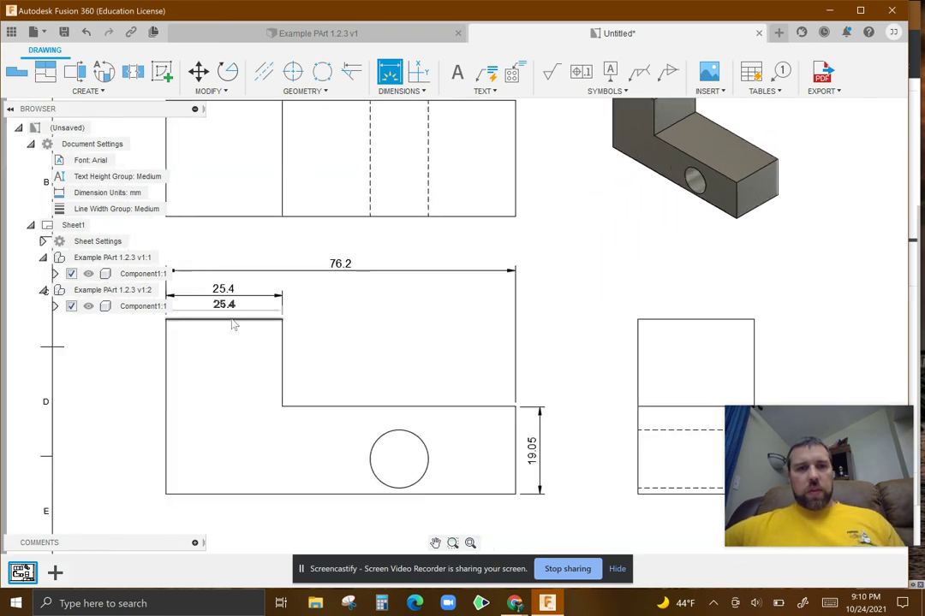
pyautogui.click(233, 324)
pyautogui.click(296, 495)
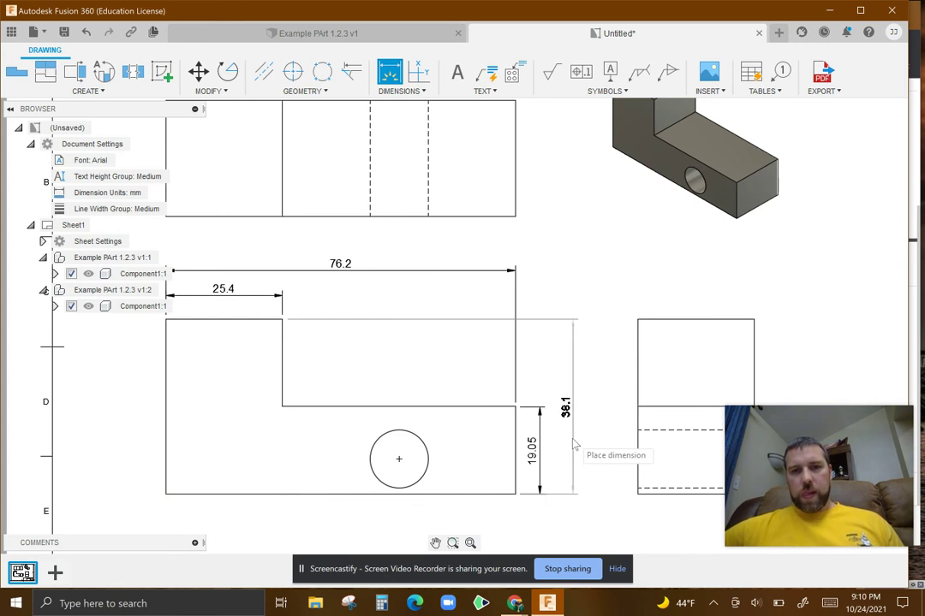
pyautogui.click(573, 445)
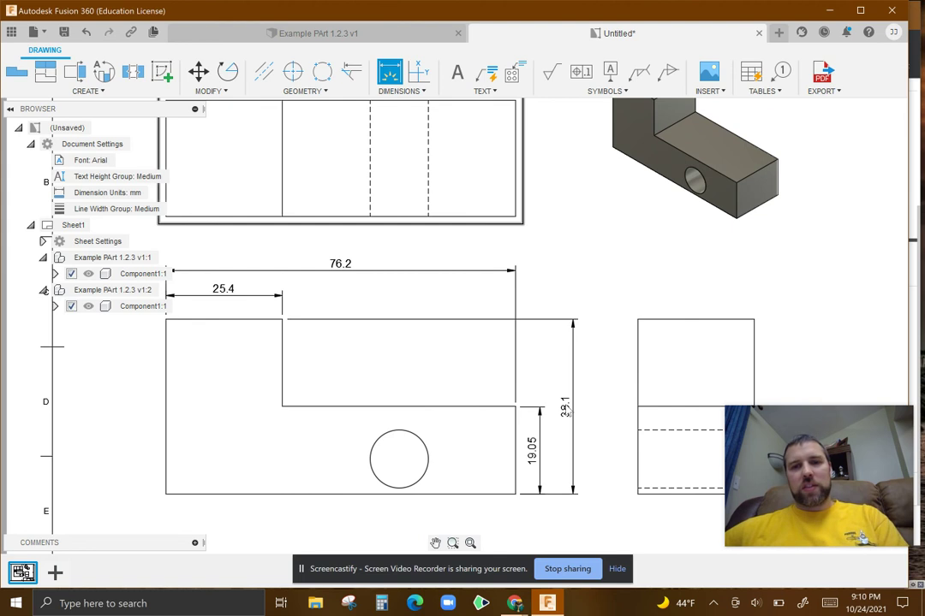
# Delete the overall height and overall length dimensions from the front view.
pyautogui.press('Escape')
pyautogui.press('Delete')
pyautogui.click(347, 270)
pyautogui.press('Delete')
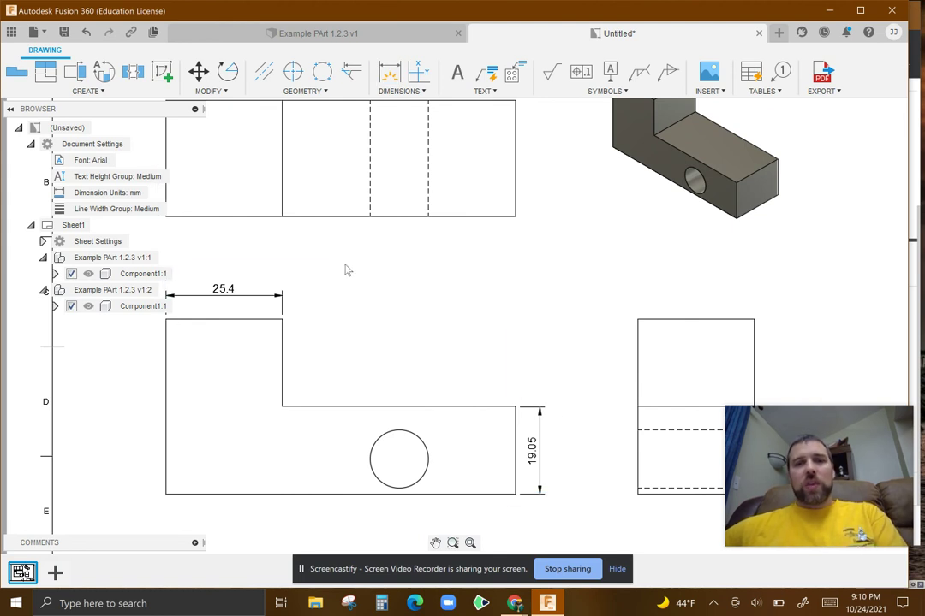
# Dimension the front view's overall length below its bottom edge and its overall height beside its tall vertical edge.
pyautogui.click(389, 72)
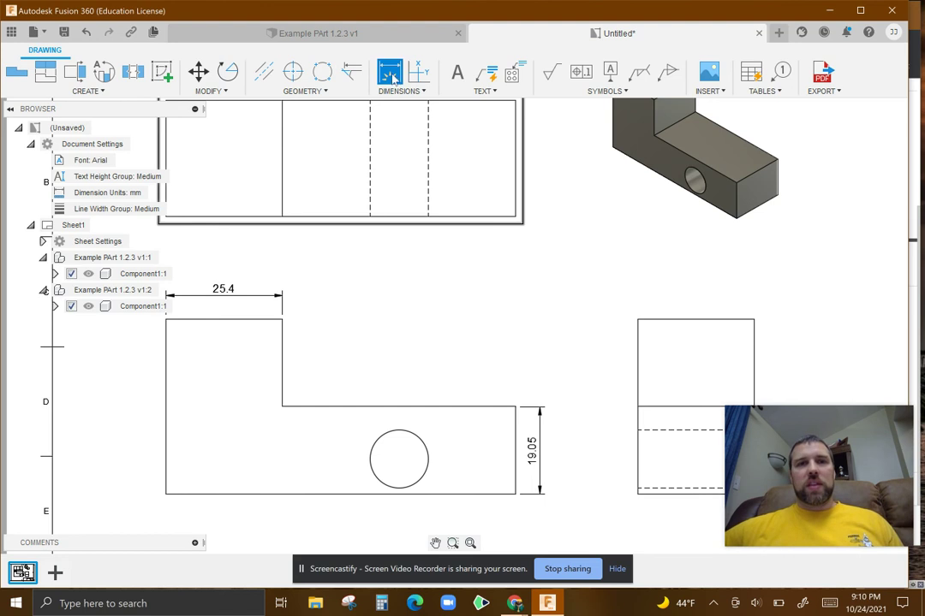
pyautogui.click(338, 494)
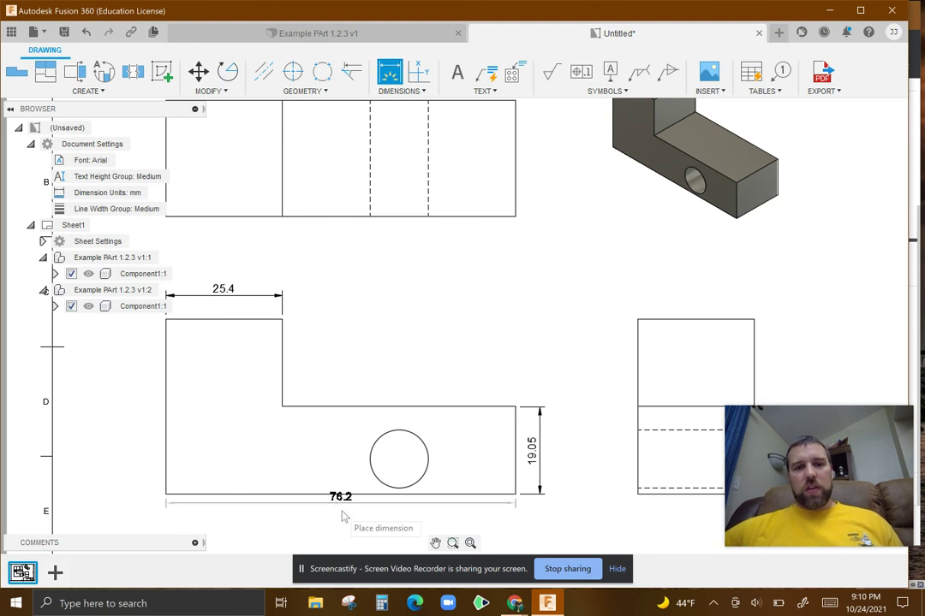
pyautogui.click(351, 529)
pyautogui.click(167, 412)
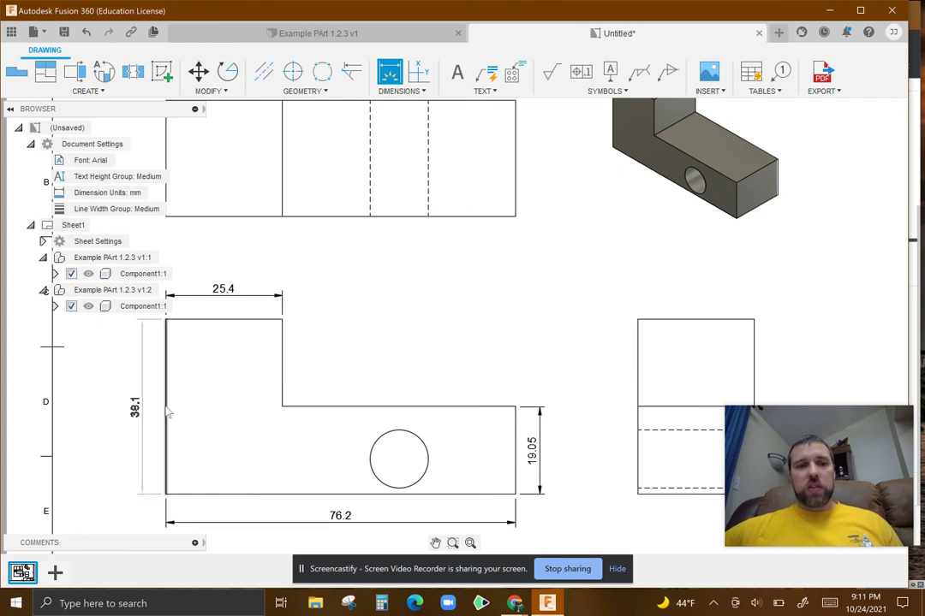
pyautogui.click(155, 413)
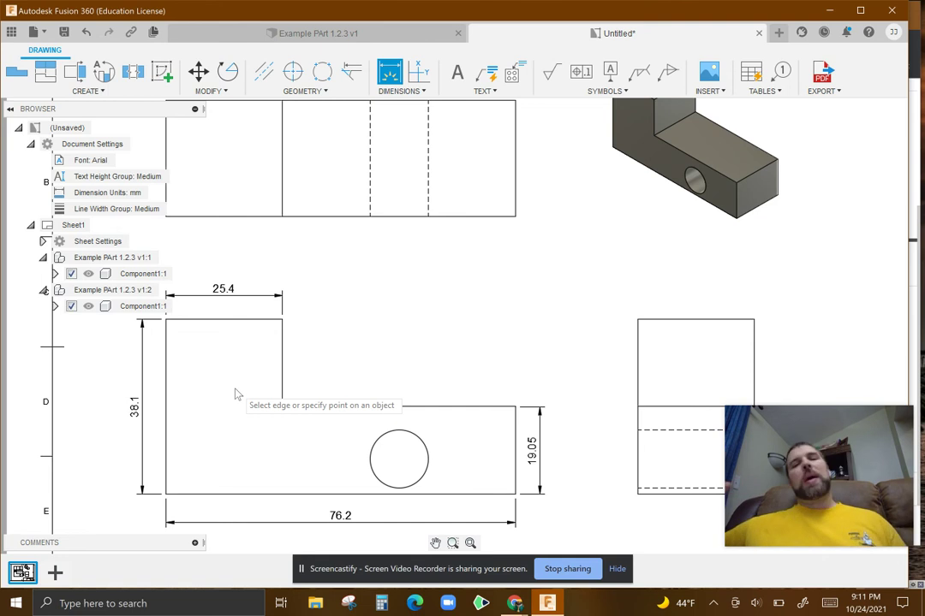
# Try a dimension on the lower horizontal step edge of the front view, and undo it.
pyautogui.moveTo(238, 394)
pyautogui.mouseDown(button='middle')
pyautogui.moveTo(282, 373)
pyautogui.moveTo(304, 336)
pyautogui.moveTo(307, 366)
pyautogui.moveTo(310, 351)
pyautogui.mouseUp(button='middle')
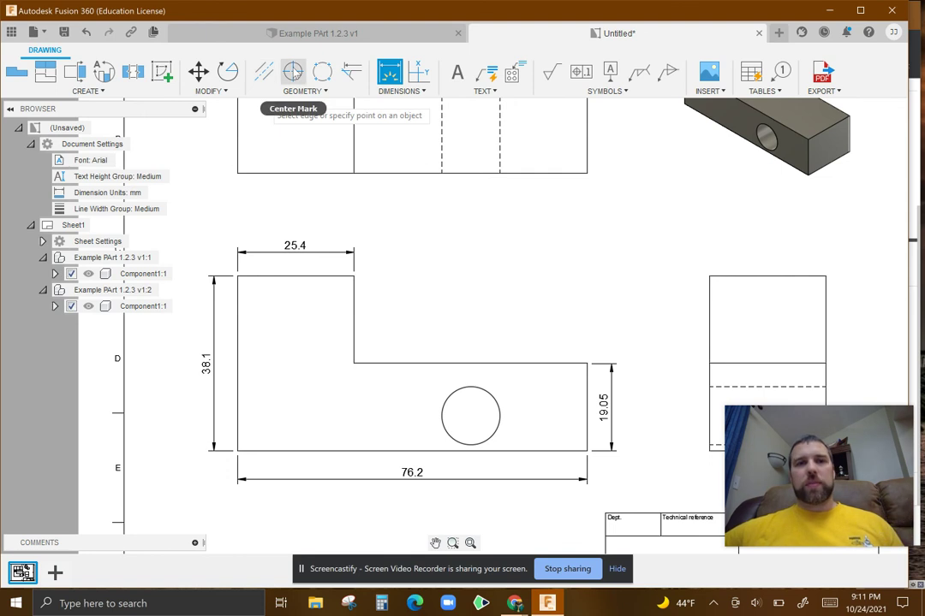
pyautogui.moveTo(423, 266); pyautogui.dragTo(405, 265, button='middle')
pyautogui.click(480, 416)
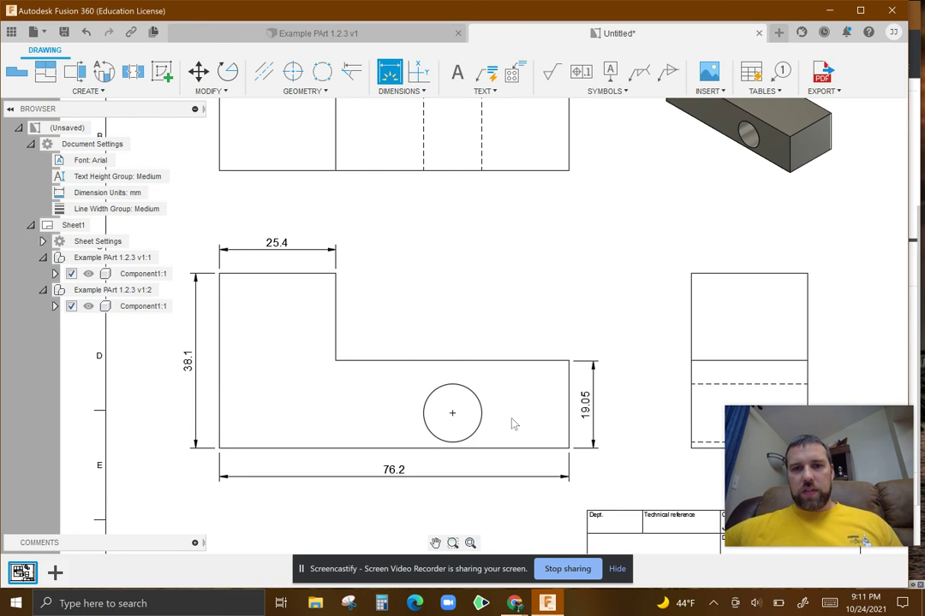
pyautogui.press('d')
pyautogui.click(453, 362)
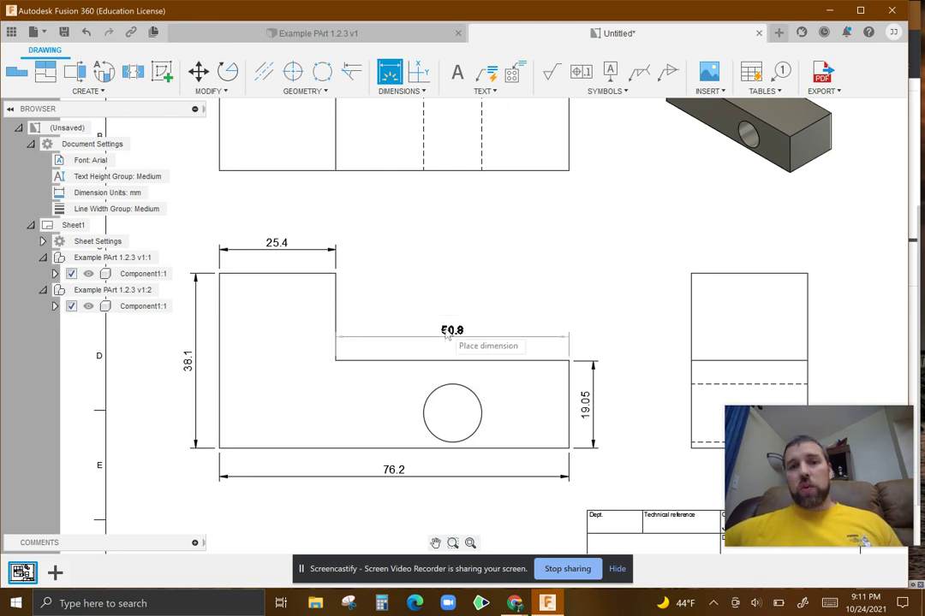
pyautogui.click(454, 336)
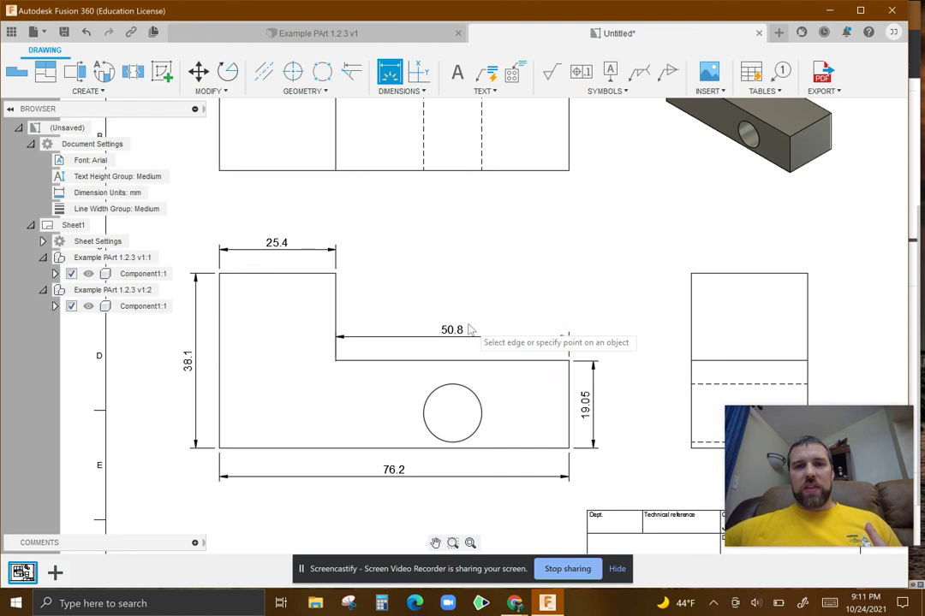
pyautogui.press('Escape')
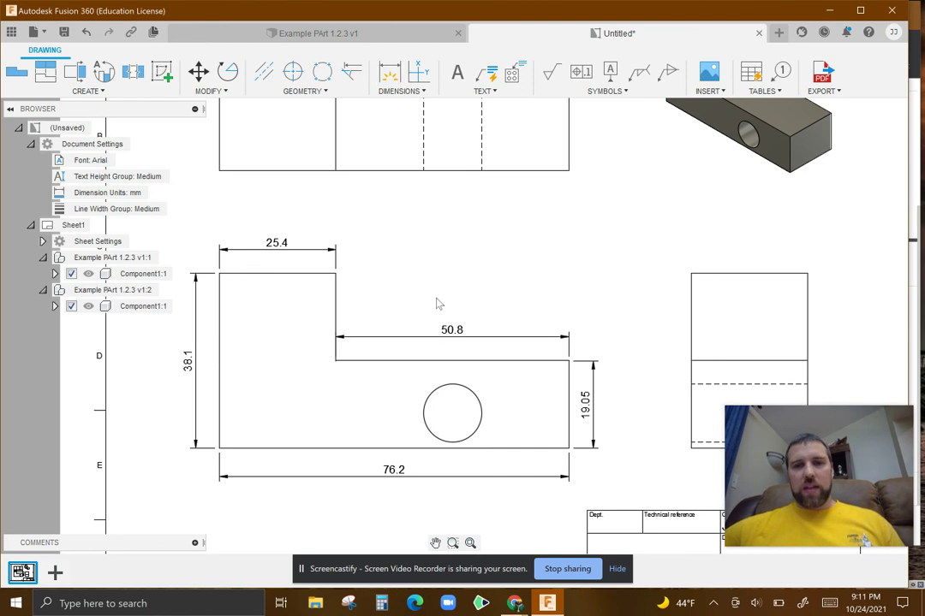
pyautogui.hotkey('ctrl', 'z')
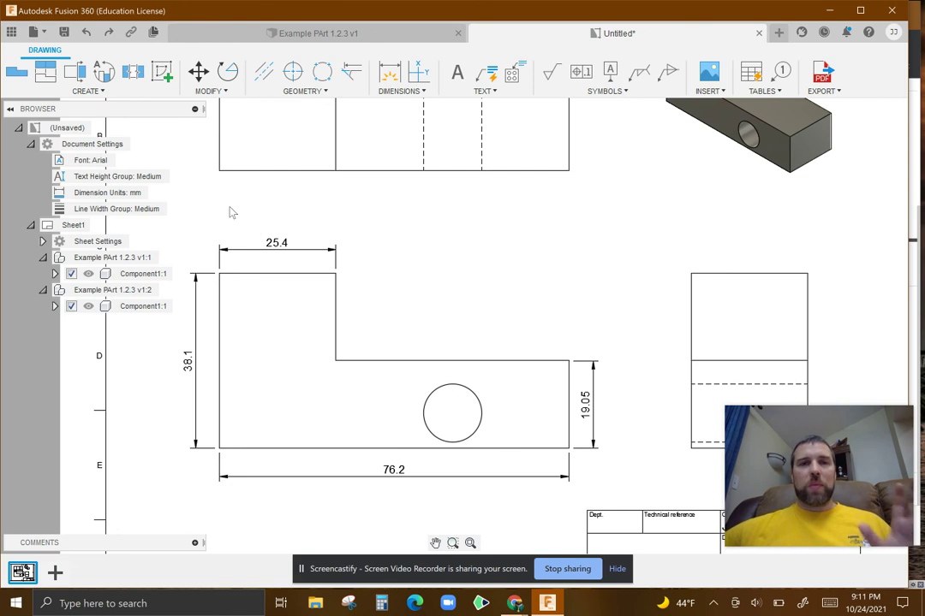
# Add a center mark to the front view's hole and centerlines between the hole's hidden edges in the top and side views.
pyautogui.click(292, 71)
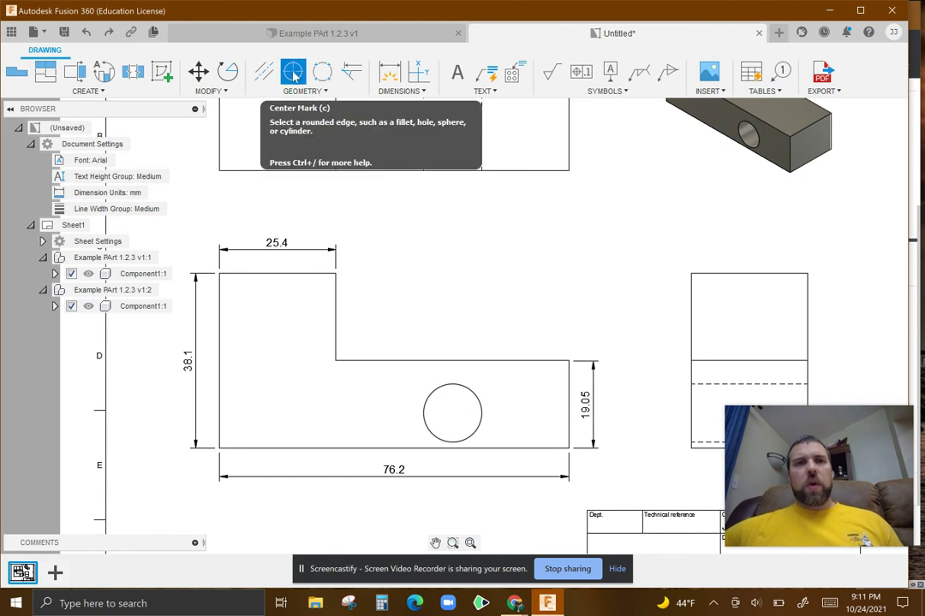
pyautogui.click(427, 402)
pyautogui.moveTo(447, 215)
pyautogui.mouseDown(button='middle')
pyautogui.moveTo(429, 258)
pyautogui.moveTo(363, 298)
pyautogui.moveTo(341, 276)
pyautogui.mouseUp(button='middle')
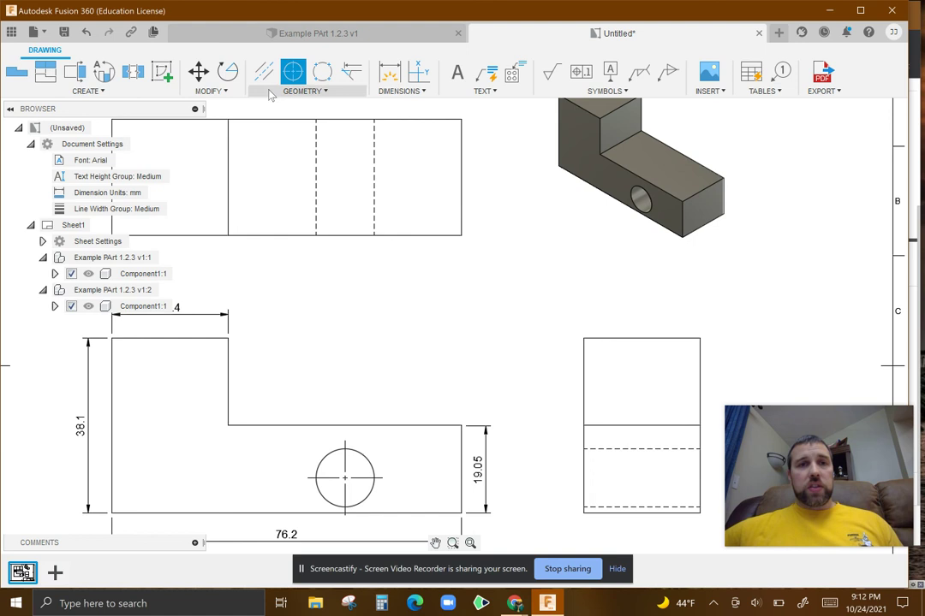
pyautogui.click(263, 71)
pyautogui.click(316, 183)
pyautogui.click(374, 183)
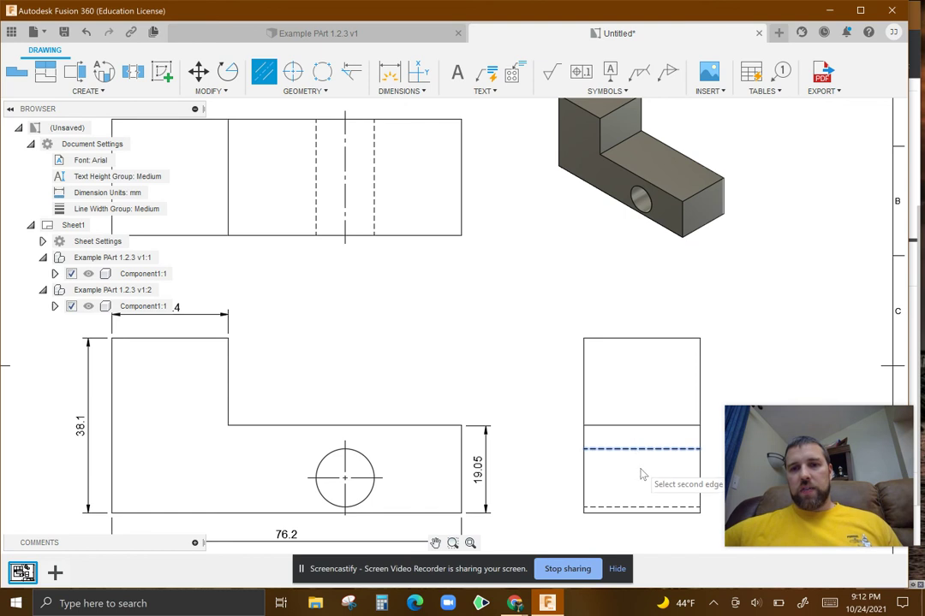
pyautogui.click(650, 508)
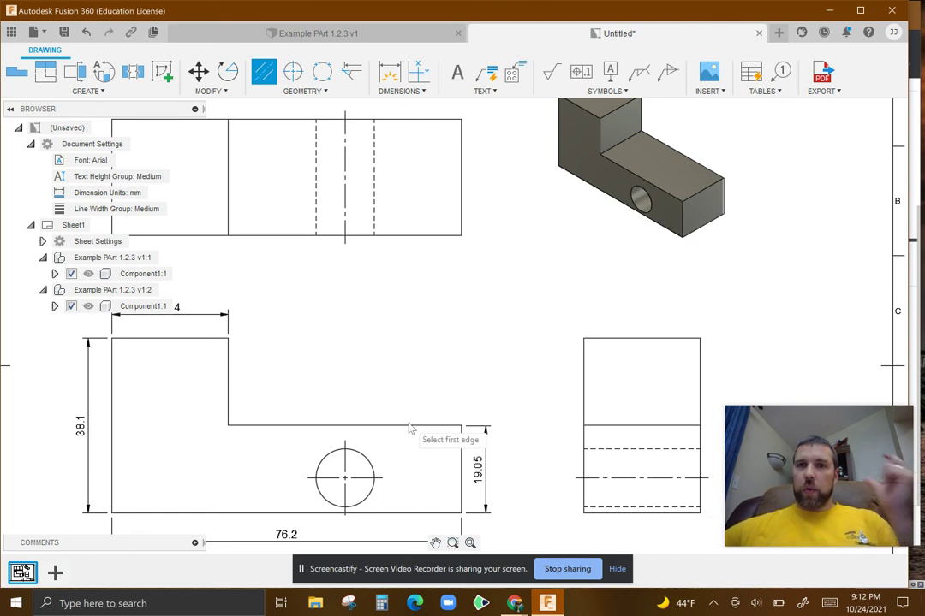
# Dimension the vertical distance from the hole's center mark to the front view's bottom edge, placing it outside the short end.
pyautogui.moveTo(296, 386)
pyautogui.mouseDown(button='middle')
pyautogui.moveTo(398, 315)
pyautogui.moveTo(409, 298)
pyautogui.moveTo(400, 310)
pyautogui.mouseUp(button='middle')
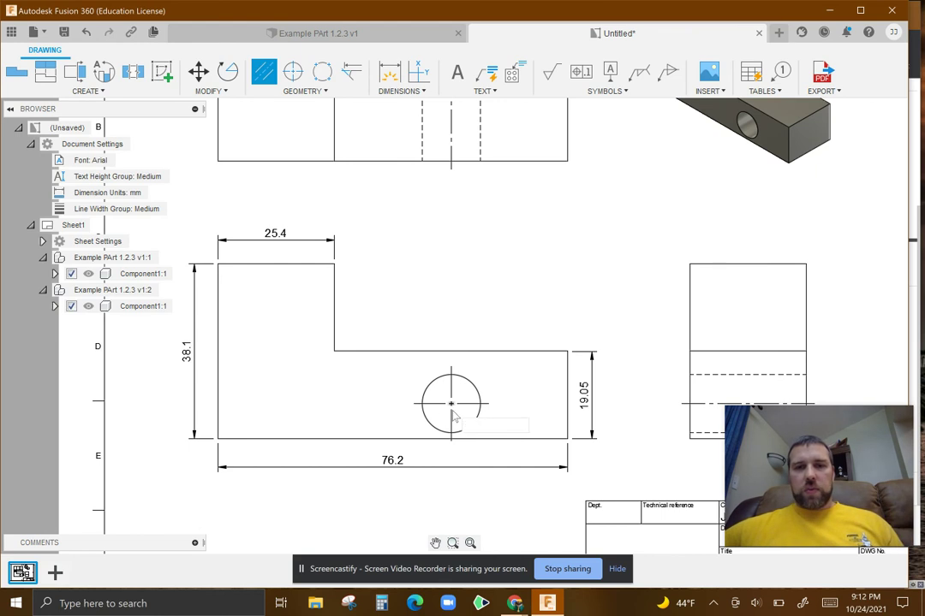
pyautogui.click(390, 73)
pyautogui.scroll(-3, 479, 458)
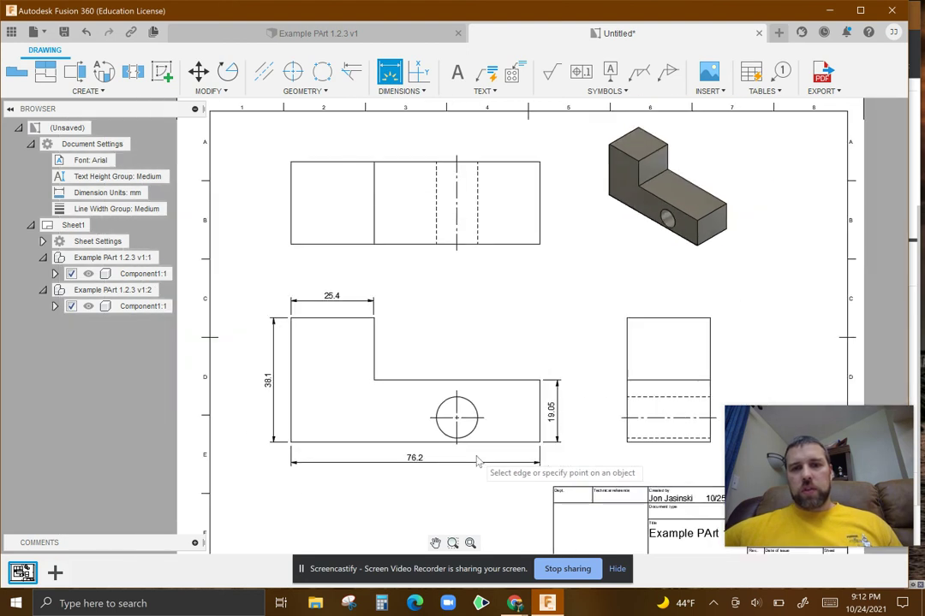
pyautogui.scroll(5, 499, 458)
pyautogui.scroll(2, 499, 458)
pyautogui.moveTo(499, 456); pyautogui.dragTo(390, 365, button='middle')
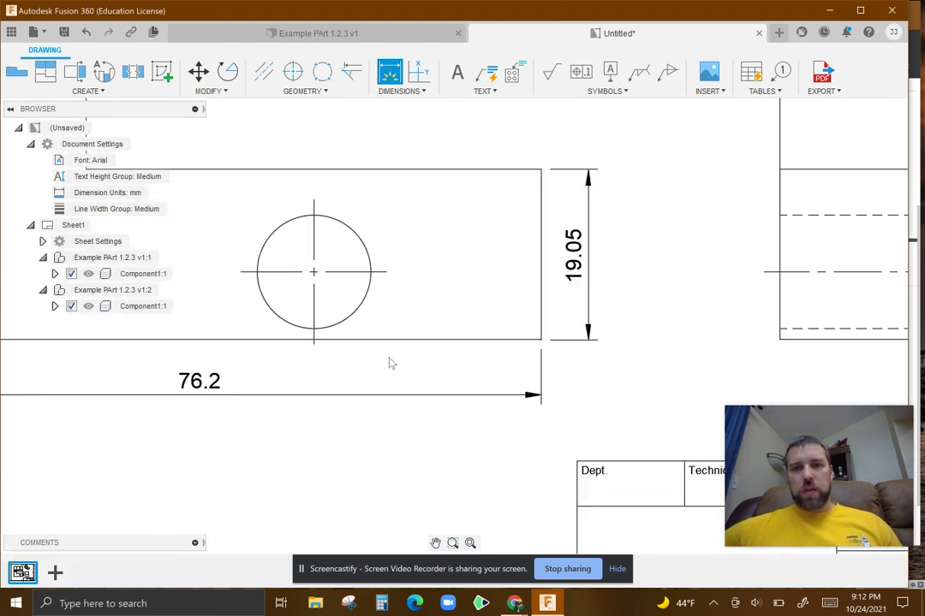
pyautogui.click(338, 270)
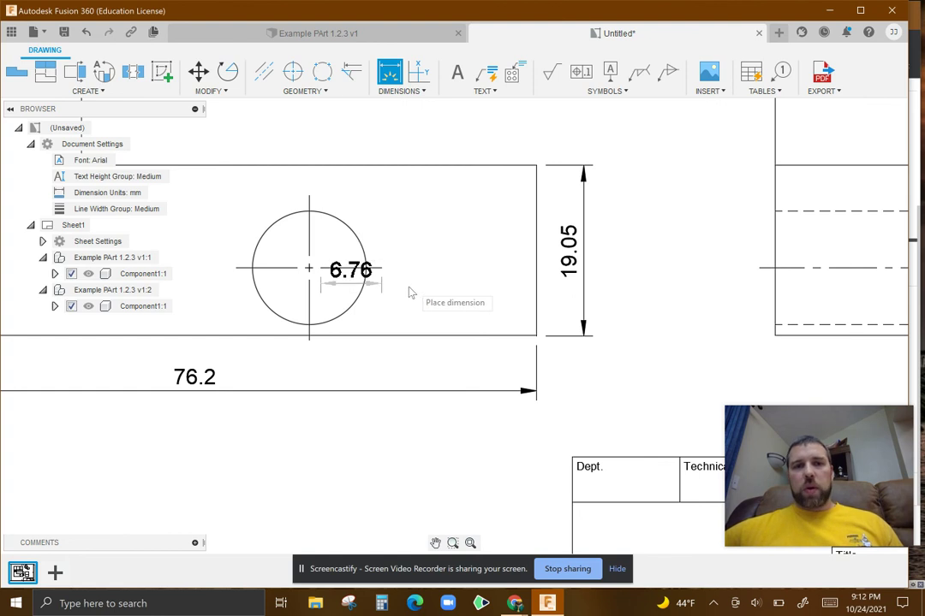
pyautogui.click(376, 336)
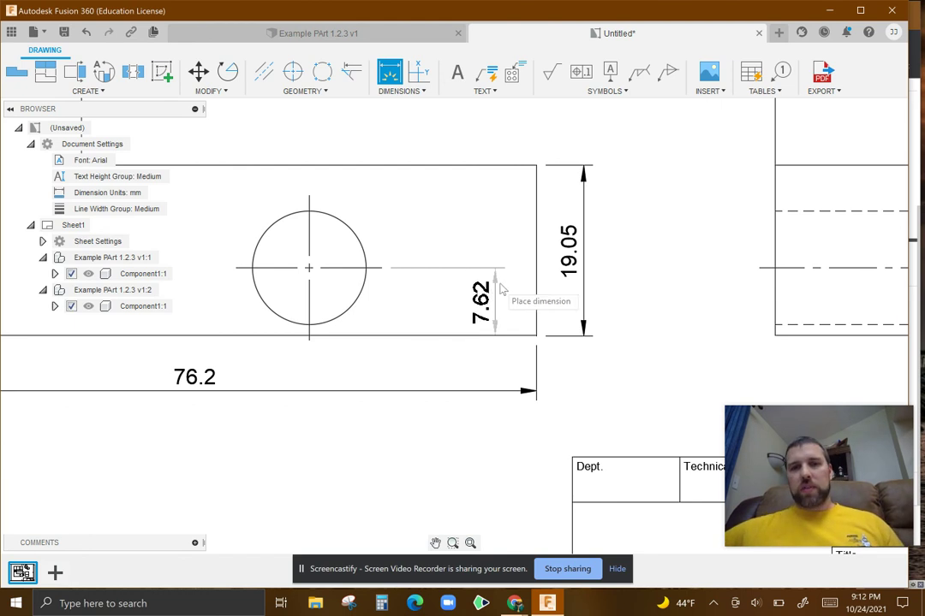
pyautogui.click(599, 289)
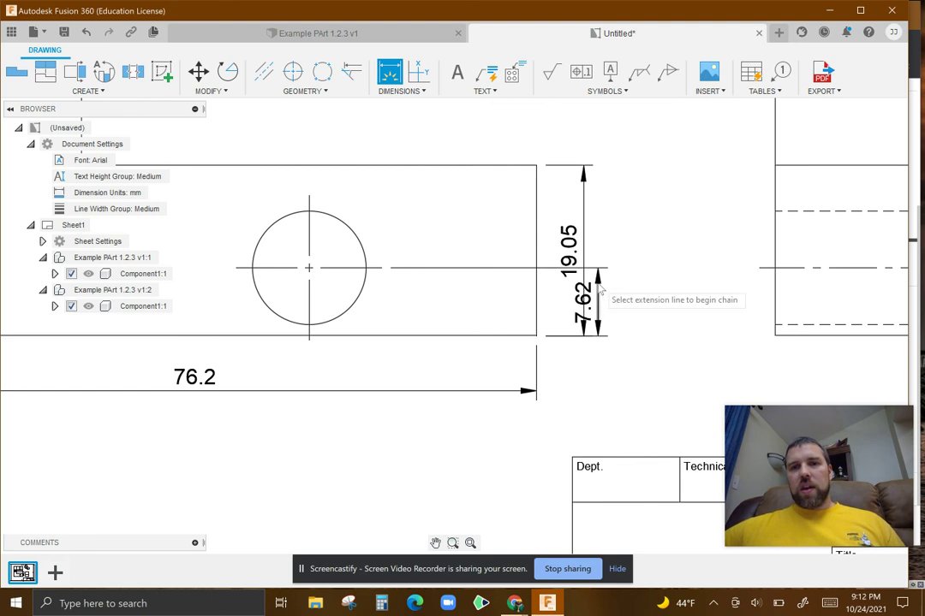
# Move the short-end height dimension farther out from the part so it clears the hole-center dimension.
pyautogui.press('Escape')
pyautogui.moveTo(568, 248); pyautogui.dragTo(652, 251)
pyautogui.click(578, 229)
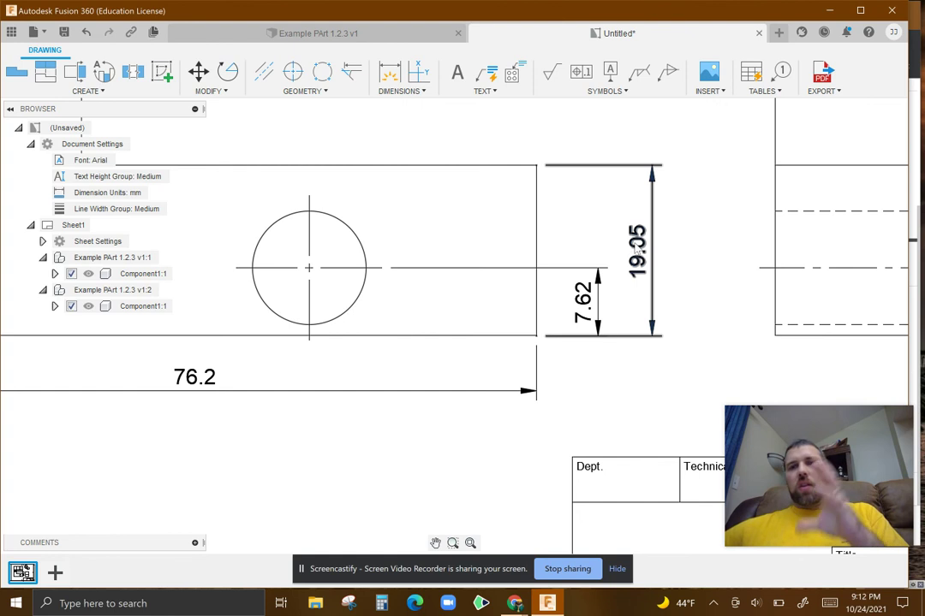
pyautogui.moveTo(399, 326); pyautogui.dragTo(476, 274, button='middle')
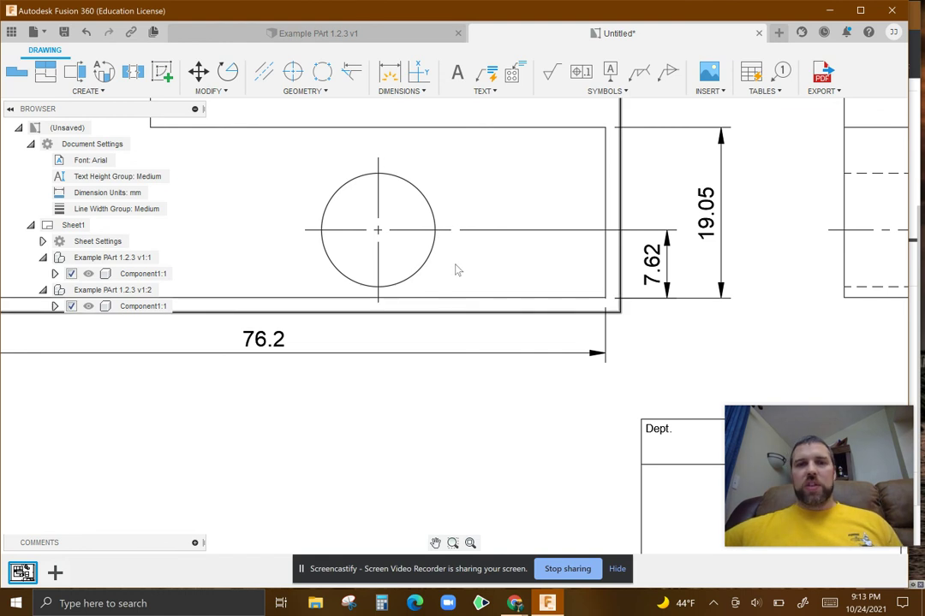
# Move the front view's overall length dimension farther below the part, and dimension the horizontal distance from the hole's center mark to the short end above it.
pyautogui.click(261, 342)
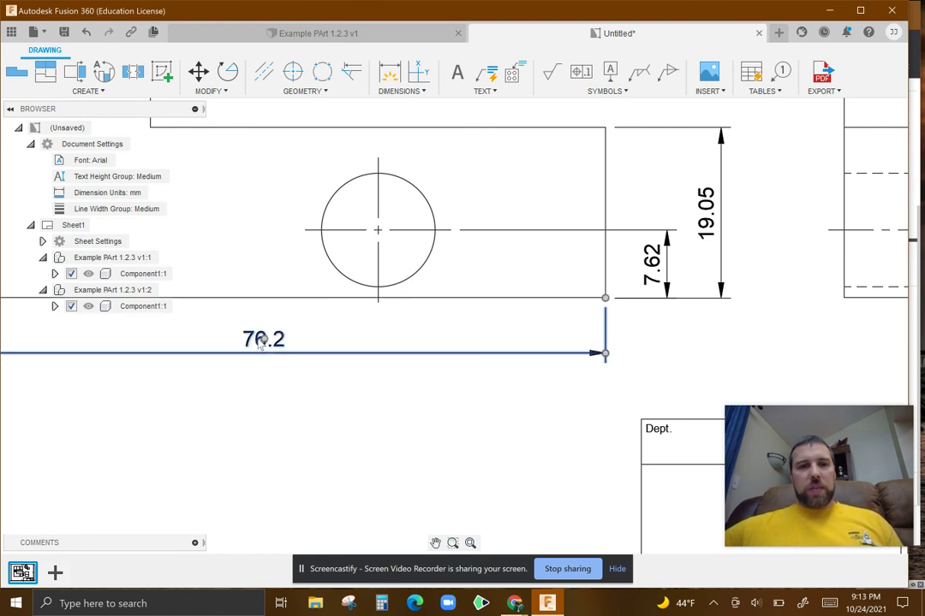
pyautogui.moveTo(265, 340); pyautogui.dragTo(289, 387)
pyautogui.click(389, 72)
pyautogui.click(377, 229)
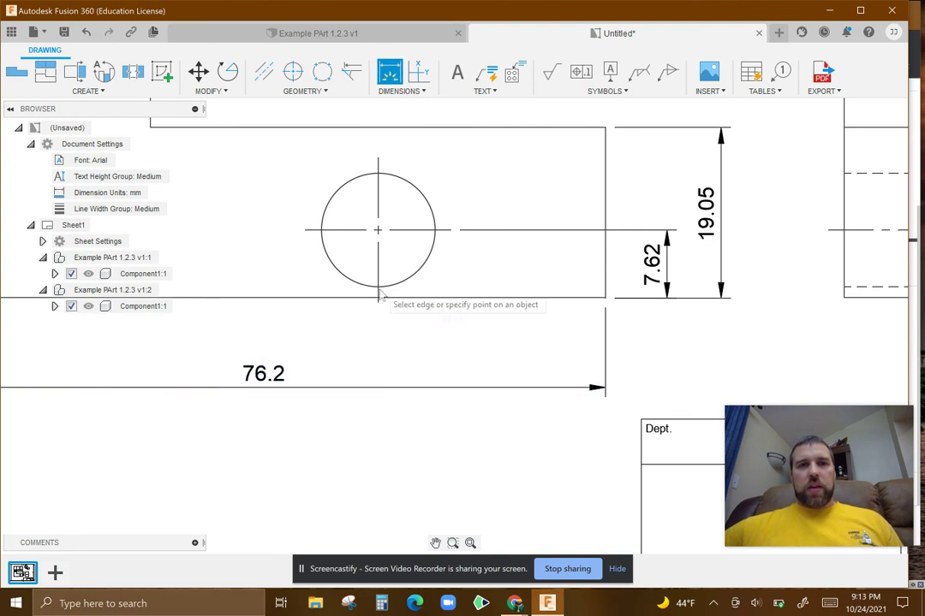
pyautogui.click(378, 291)
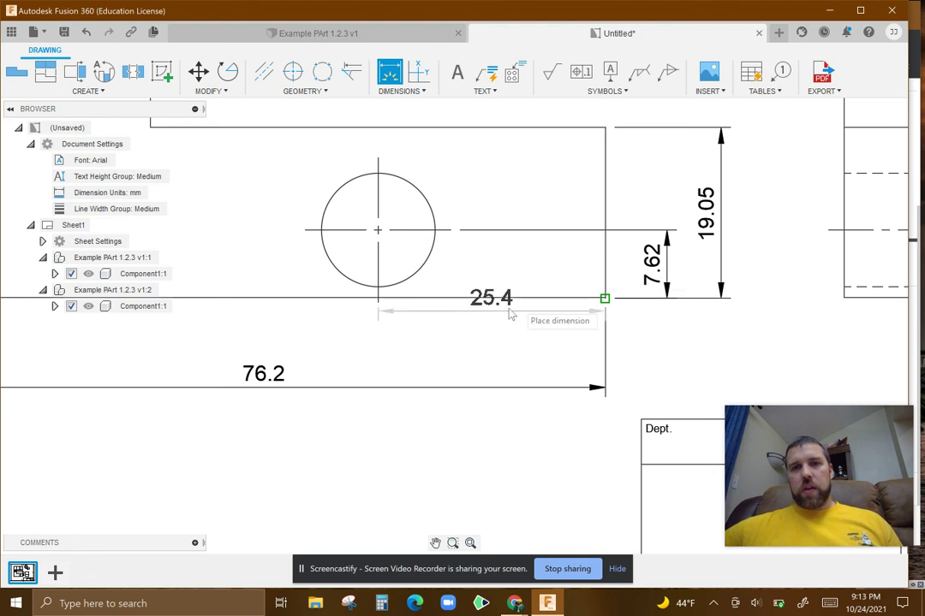
pyautogui.click(482, 346)
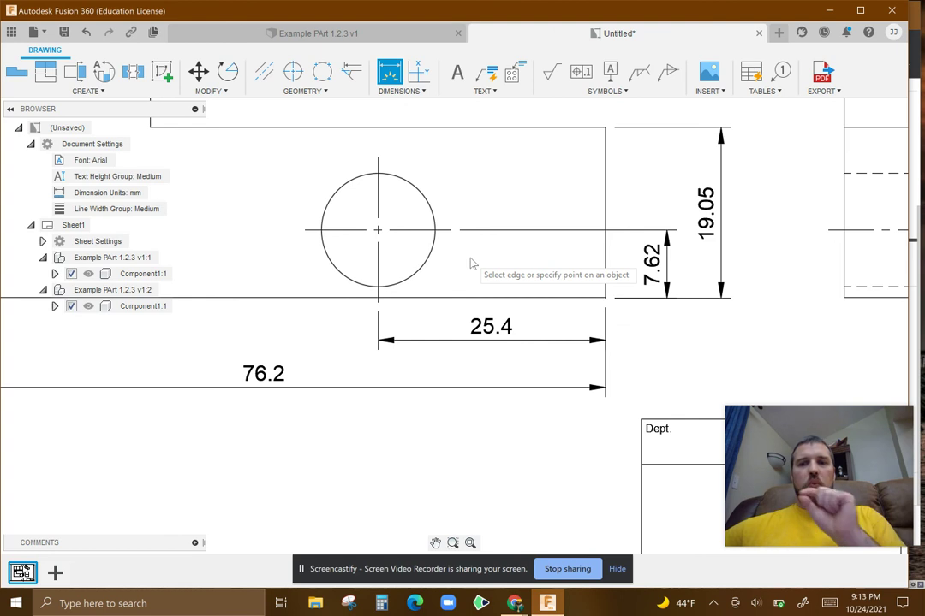
# Add a diameter dimension to the front view's hole, placing it diagonally outside the part above the lower step.
pyautogui.click(436, 224)
pyautogui.moveTo(436, 224); pyautogui.dragTo(436, 331, button='middle')
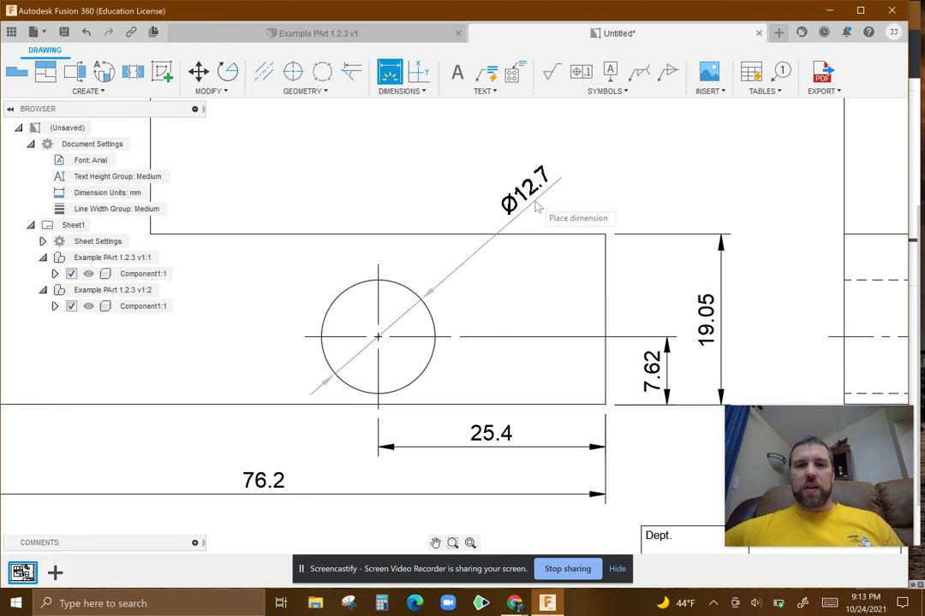
pyautogui.click(537, 208)
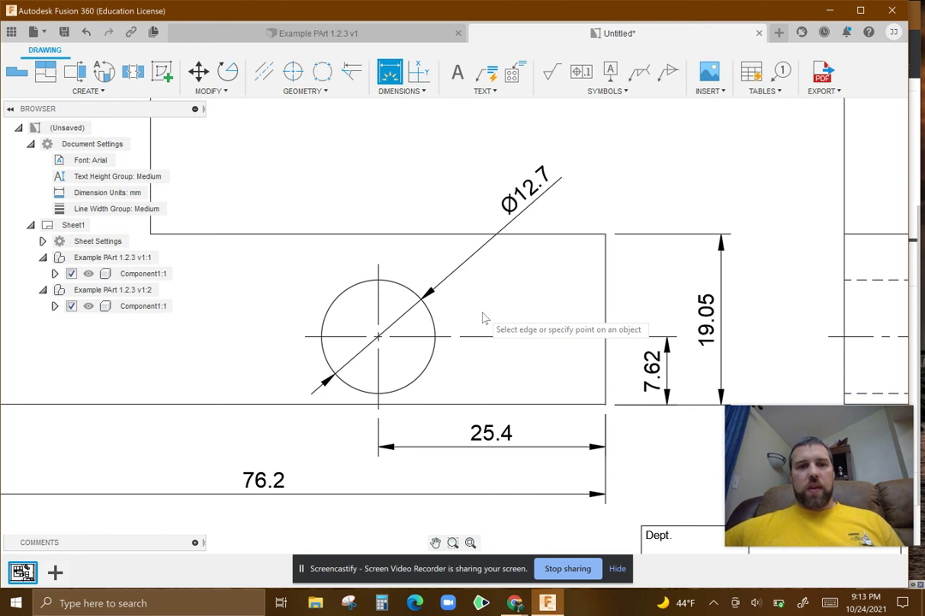
# Dimension the block's depth along the side view's top edge, placing it just above the view.
pyautogui.scroll(3, 488, 364)
pyautogui.scroll(-2, 491, 377)
pyautogui.scroll(-5, 492, 377)
pyautogui.moveTo(423, 271); pyautogui.dragTo(463, 324, button='middle')
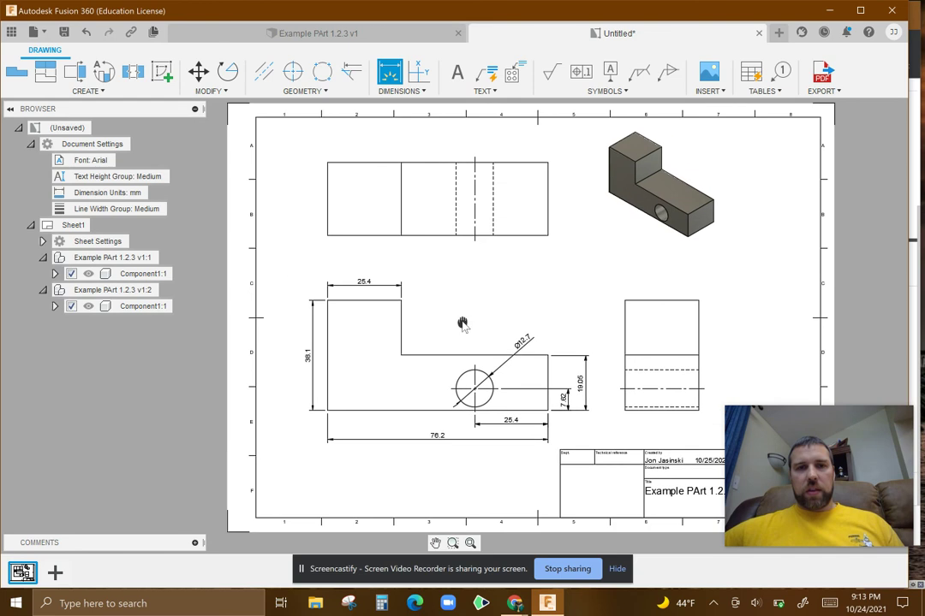
pyautogui.scroll(2, 462, 347)
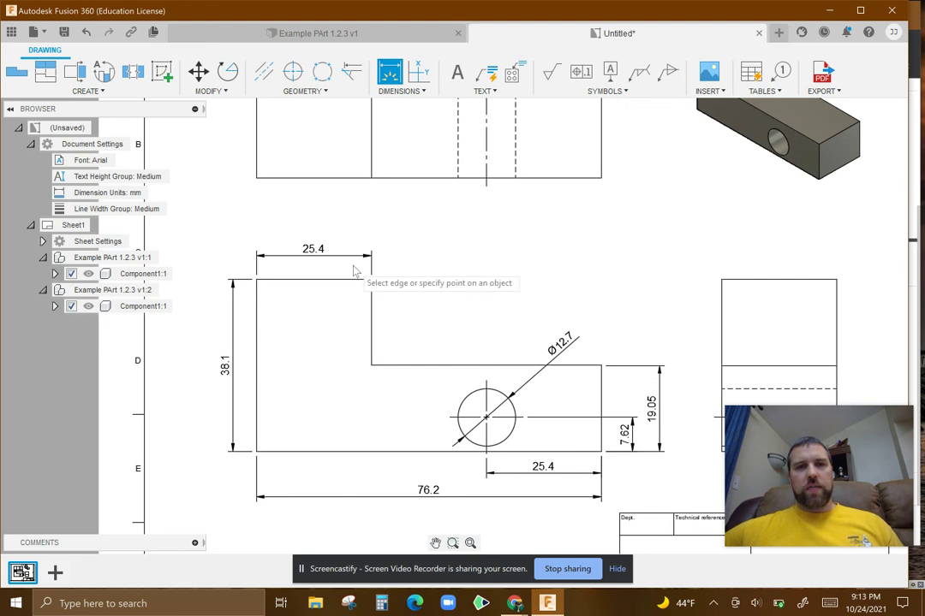
pyautogui.scroll(-4, 493, 278)
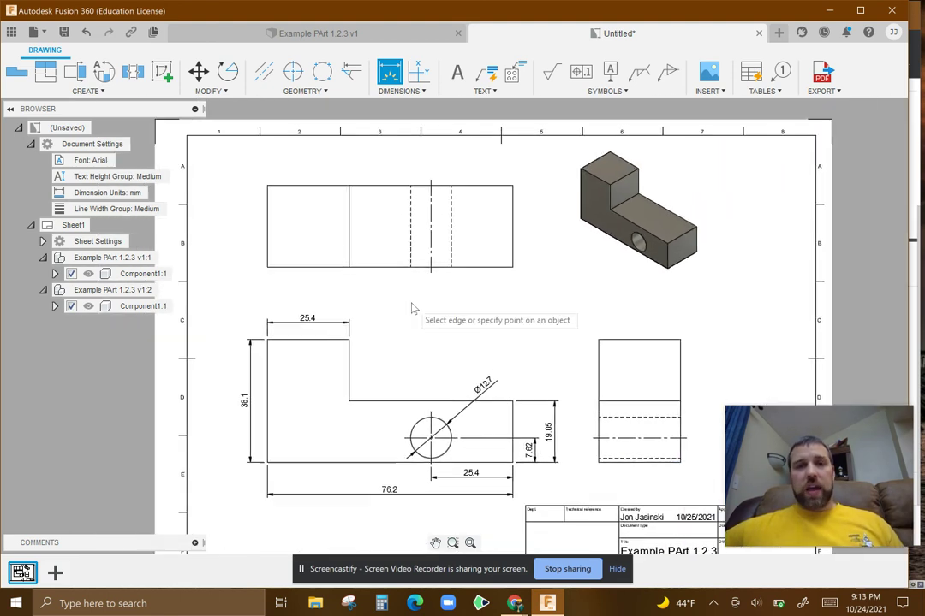
pyautogui.click(513, 242)
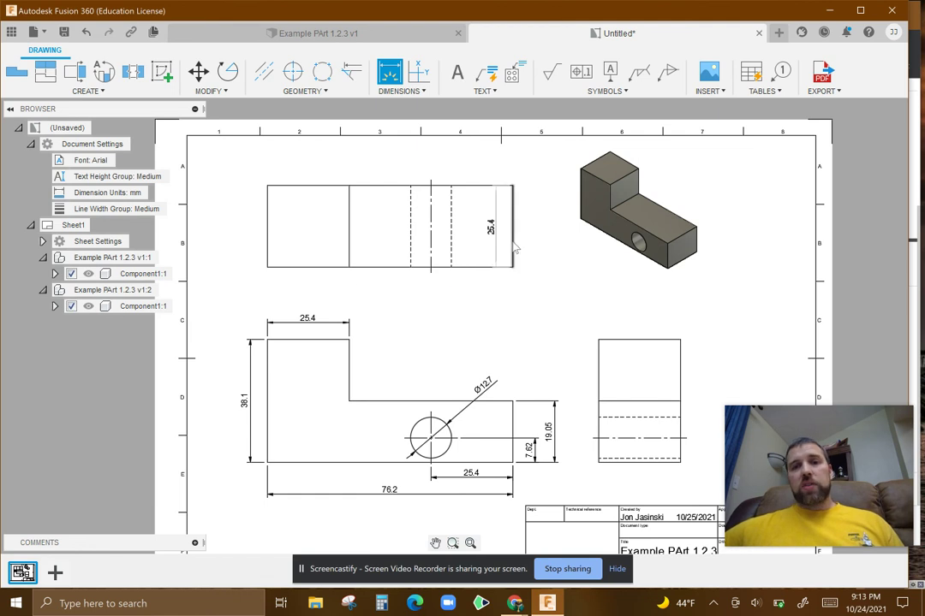
pyautogui.click(630, 340)
pyautogui.click(643, 331)
pyautogui.press('Escape')
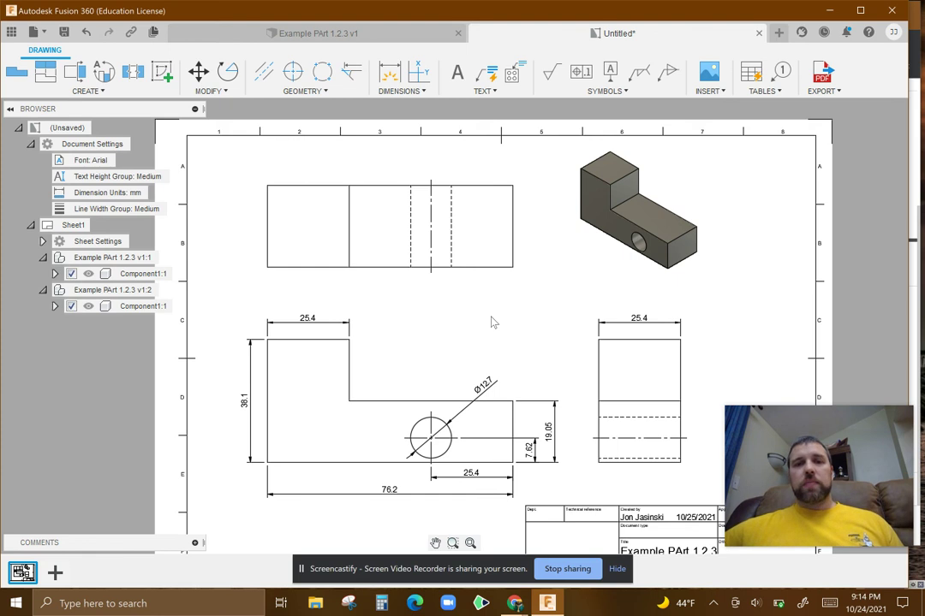
# Delete the top view from the sheet together with its leftover hole centerline.
pyautogui.click(382, 225)
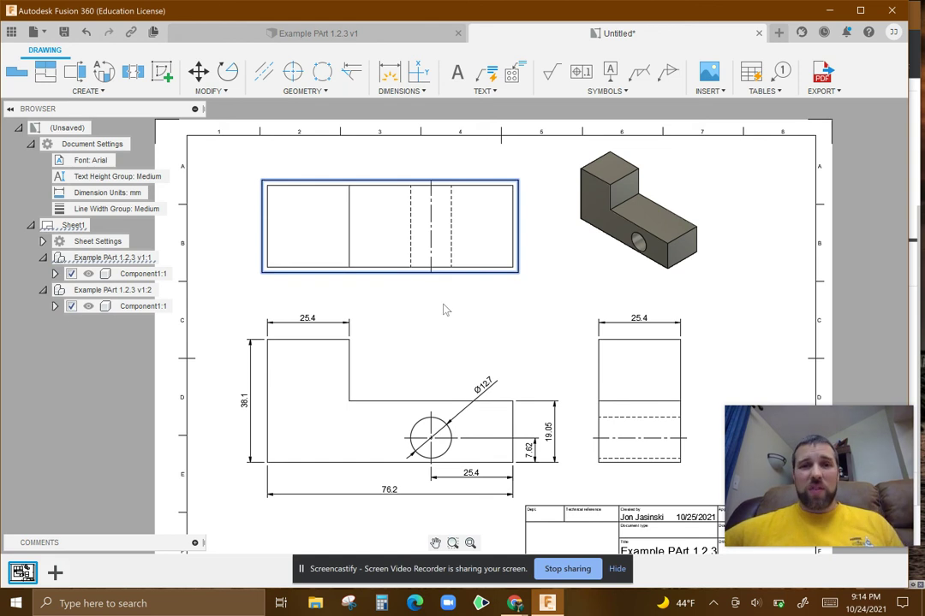
pyautogui.press('Delete')
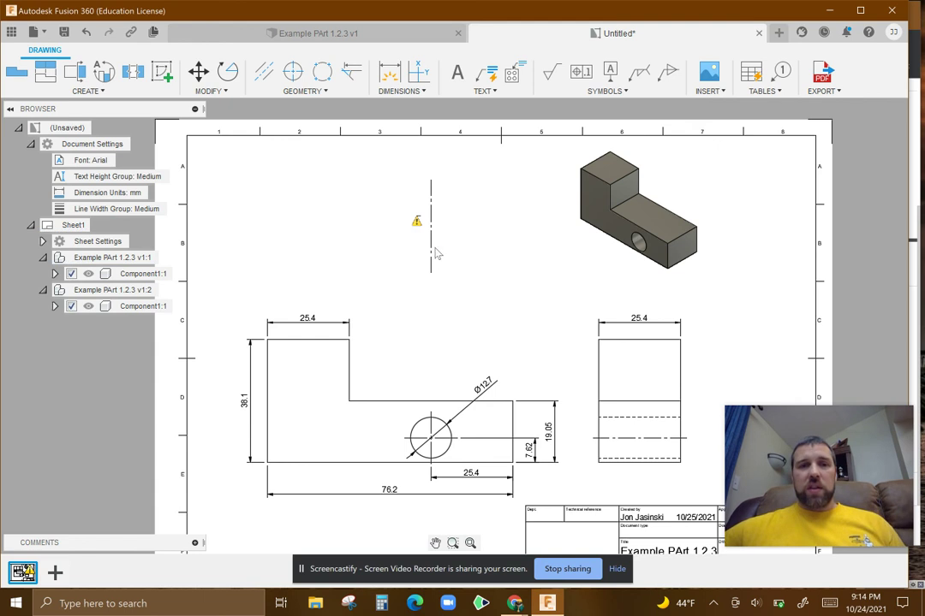
pyautogui.press('Delete')
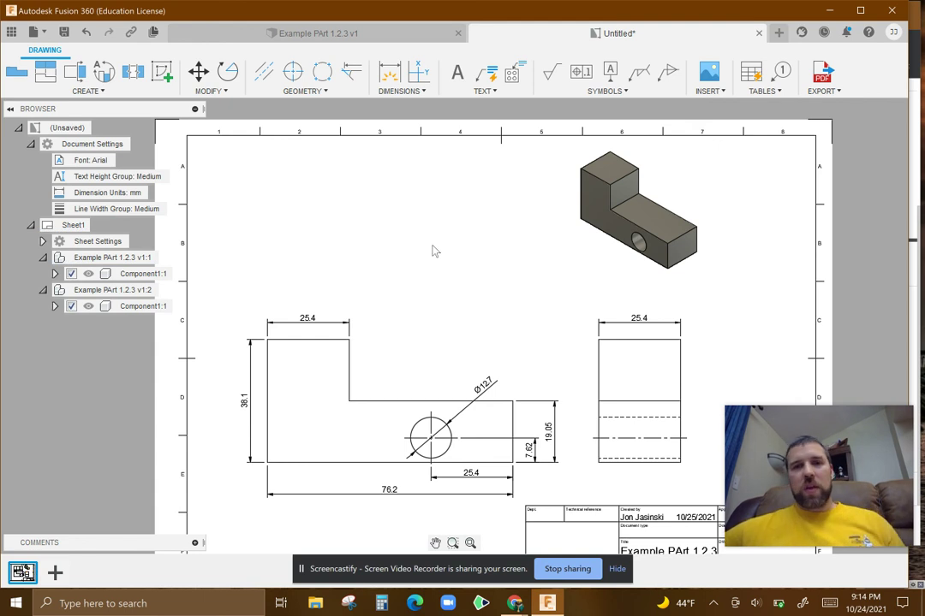